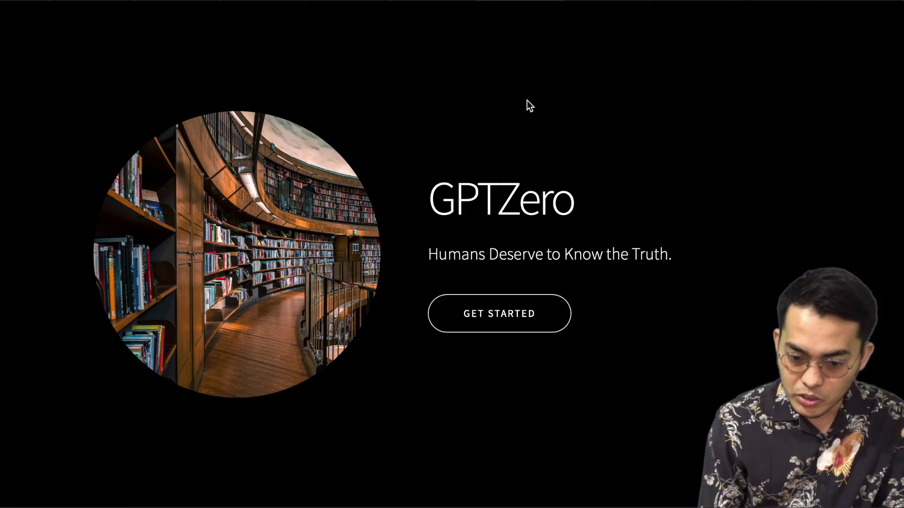
# - Leave the GPTZero landing page for the tab holding the GPTZero Streamlit detection app
pyautogui.scroll(-2, 500, 210)
pyautogui.scroll(-4, 501, 210)
pyautogui.scroll(-3, 500, 210)
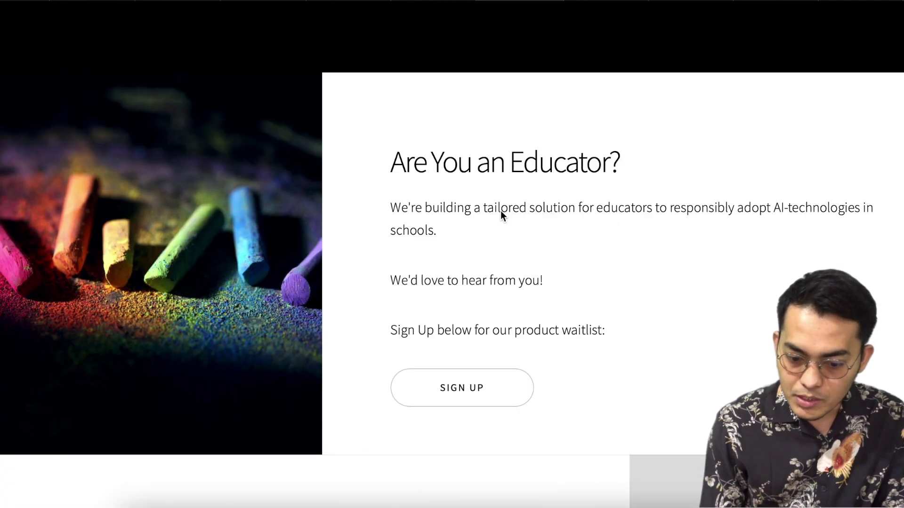
pyautogui.scroll(-3, 501, 211)
pyautogui.scroll(5, 507, 179)
pyautogui.scroll(2, 506, 181)
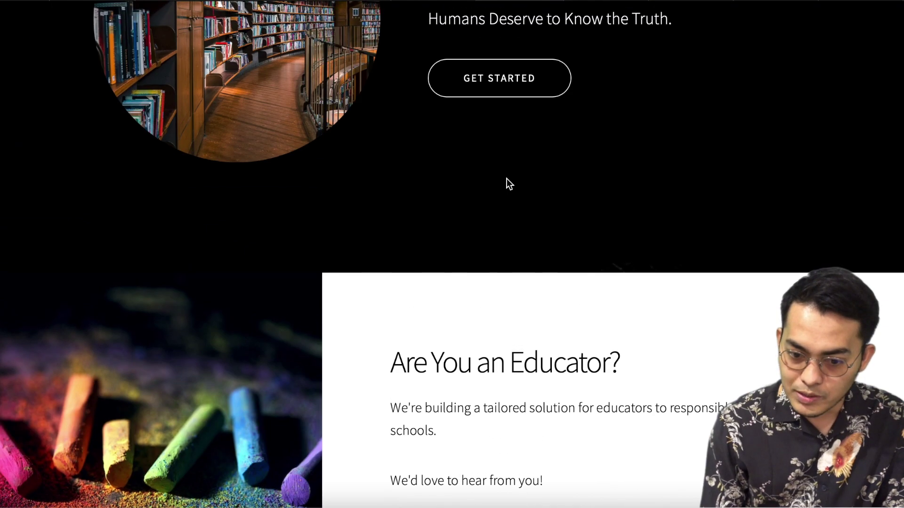
pyautogui.click(616, 5)
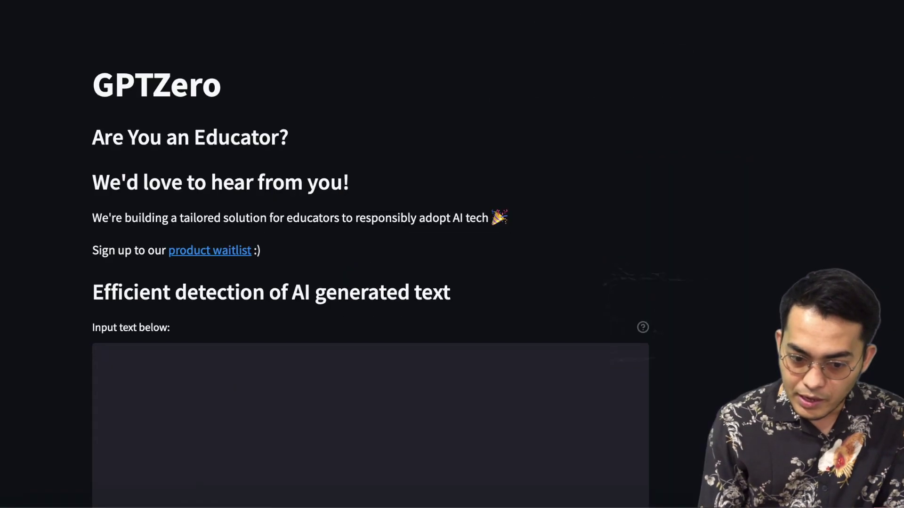
pyautogui.scroll(-1, 224, 181)
pyautogui.scroll(-3, 224, 181)
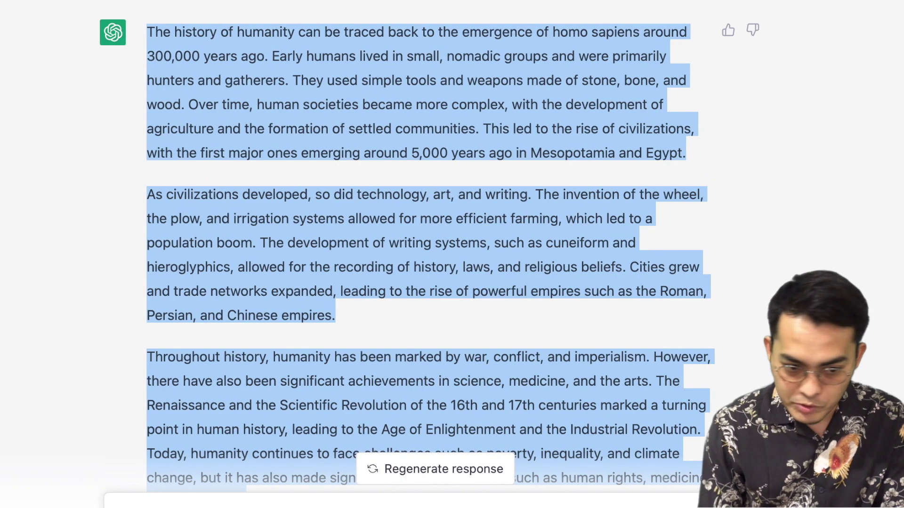
# - Paste the 1517-character ChatGPT history passage into the input box and apply it with Cmd+Enter
pyautogui.scroll(-1, 278, 264)
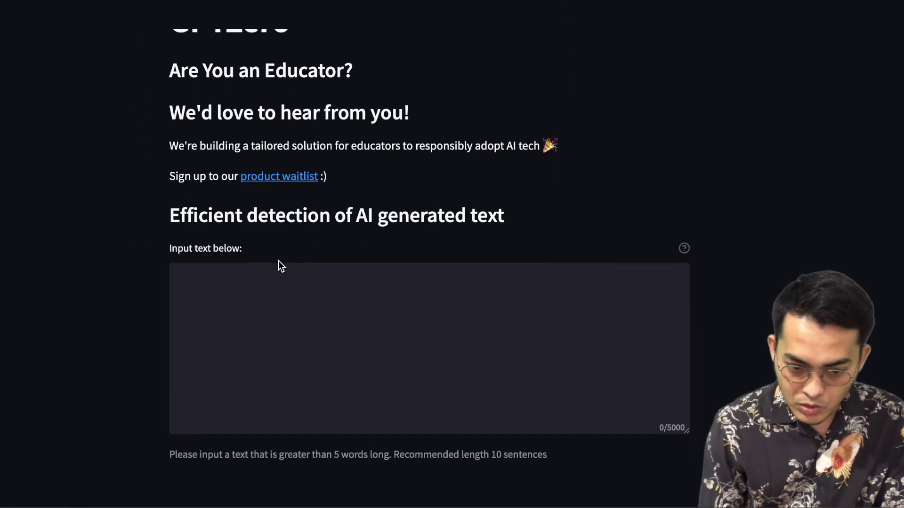
pyautogui.click(235, 276)
pyautogui.hotkey('ctrl', 'v')
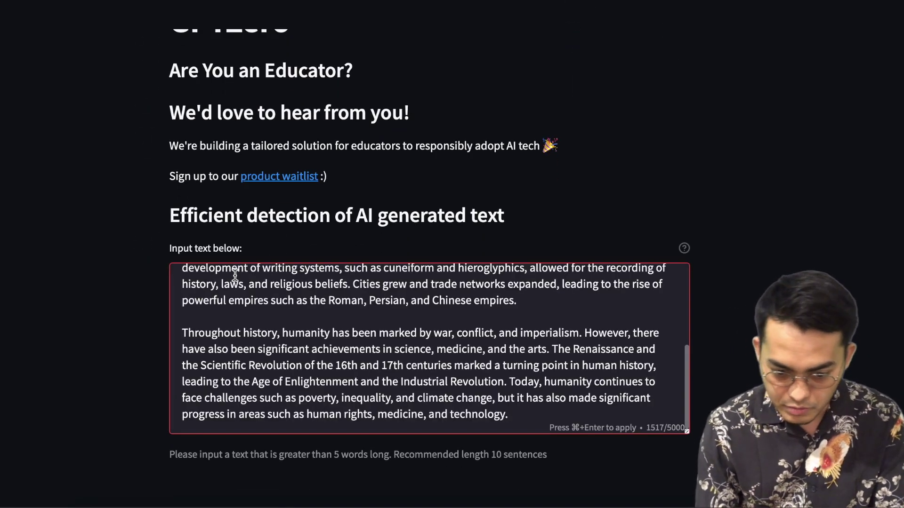
pyautogui.scroll(5, 265, 306)
pyautogui.scroll(4, 264, 306)
pyautogui.scroll(1, 264, 306)
pyautogui.scroll(-1, 265, 306)
pyautogui.scroll(-1, 691, 170)
pyautogui.scroll(-3, 691, 171)
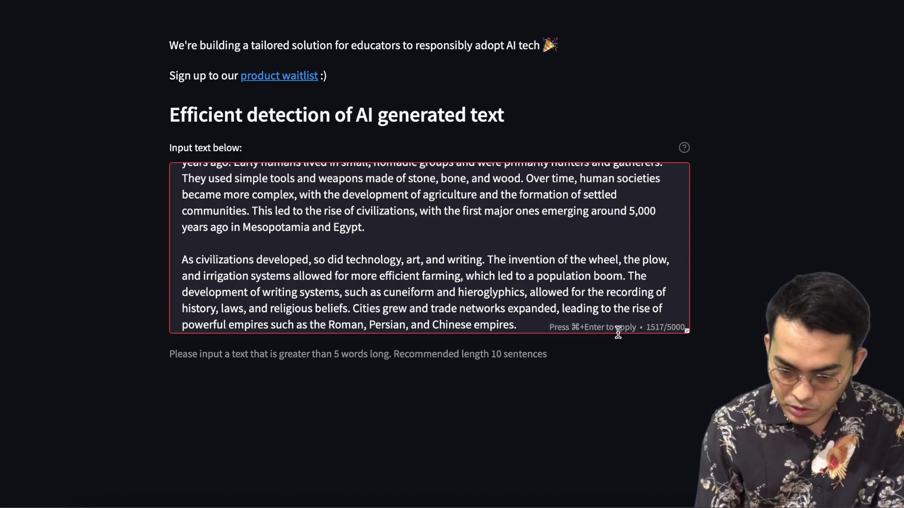
pyautogui.press('super+Return')
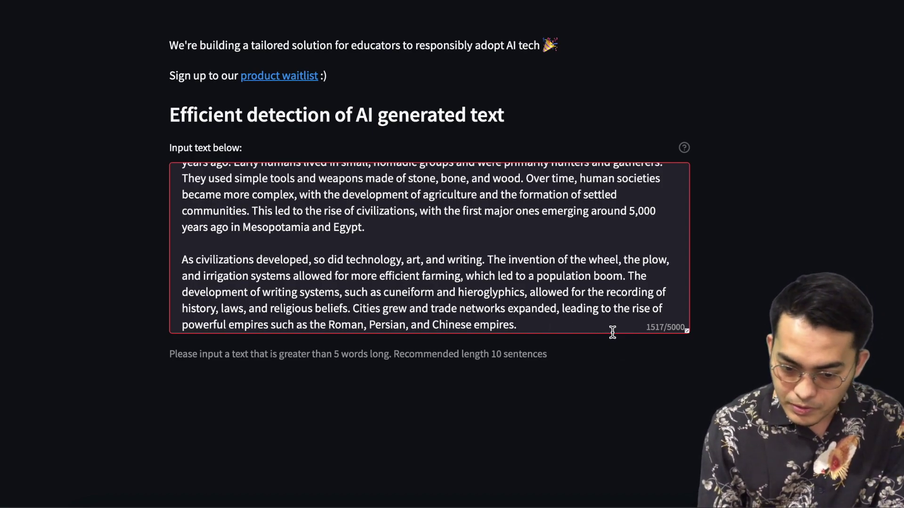
pyautogui.scroll(-4, 546, 376)
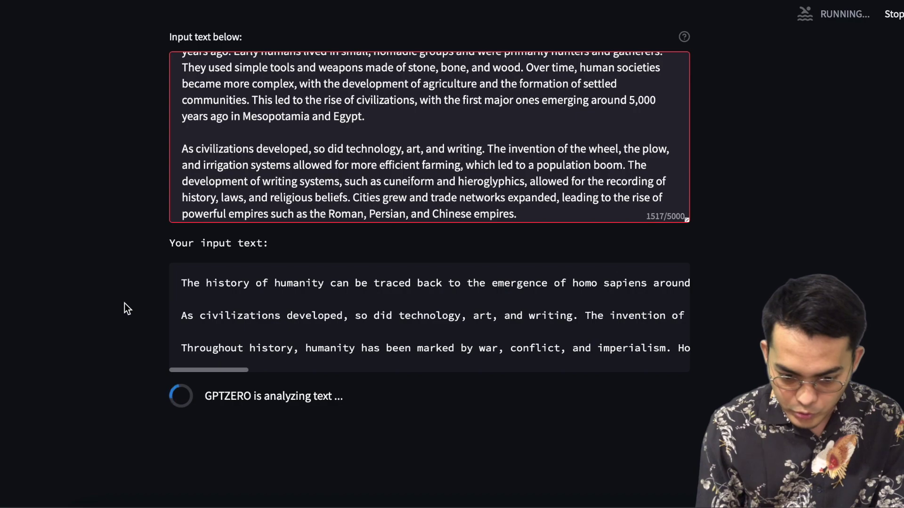
# - Scroll through the perplexity results (total 7, average 21.6, highest 45) to the result button
pyautogui.scroll(-3, 124, 303)
pyautogui.scroll(-3, 124, 303)
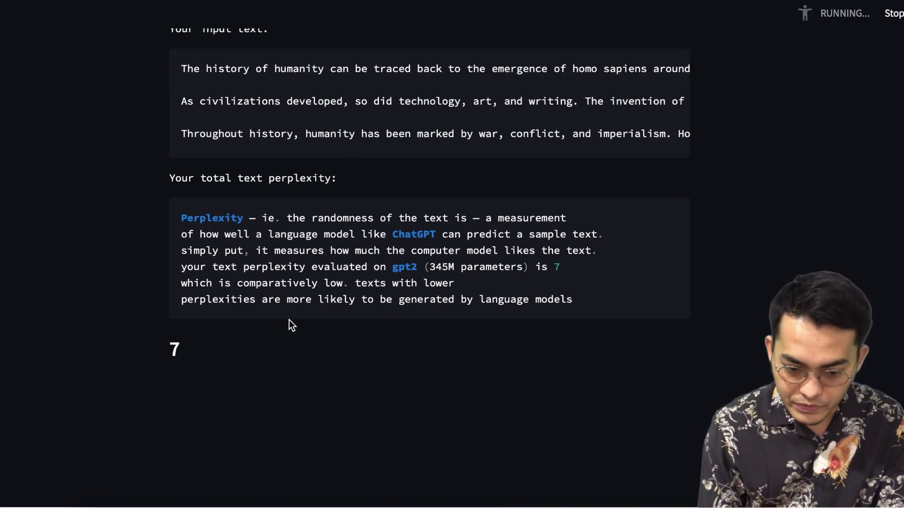
pyautogui.scroll(-5, 289, 320)
pyautogui.moveTo(261, 287)
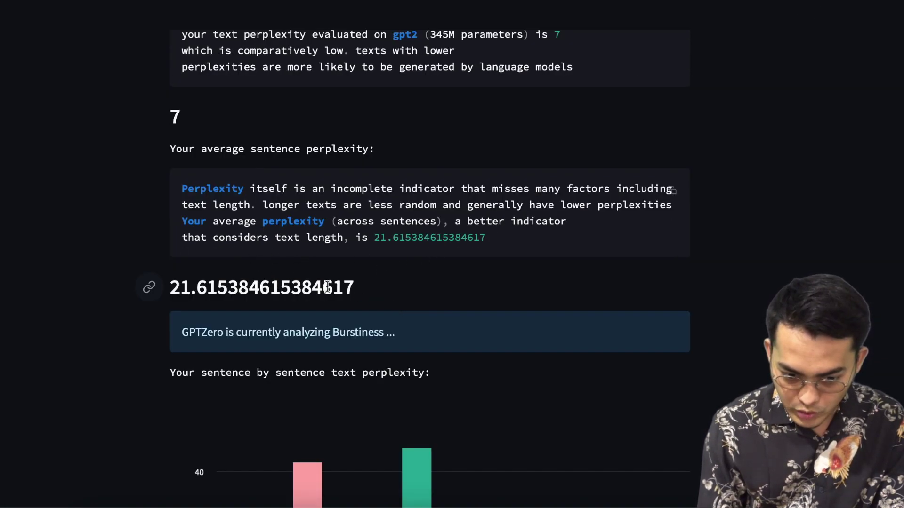
pyautogui.scroll(-2, 327, 287)
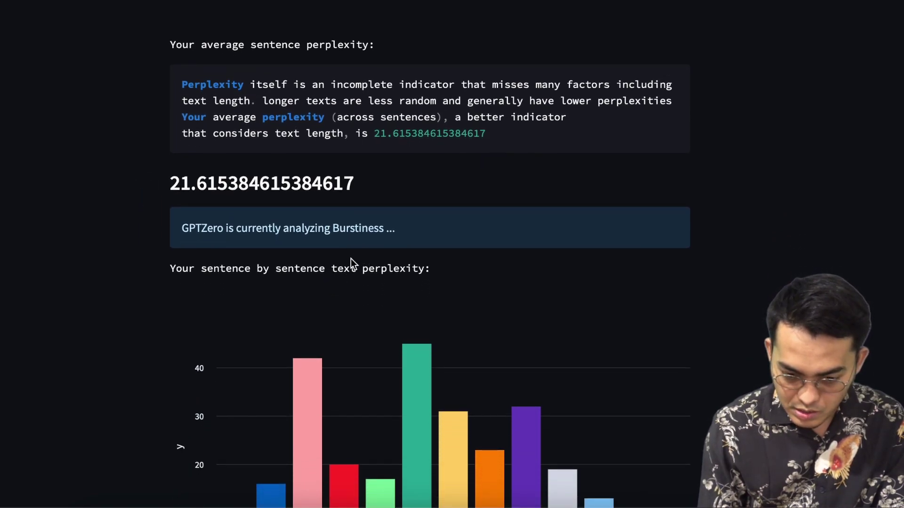
pyautogui.scroll(-5, 351, 262)
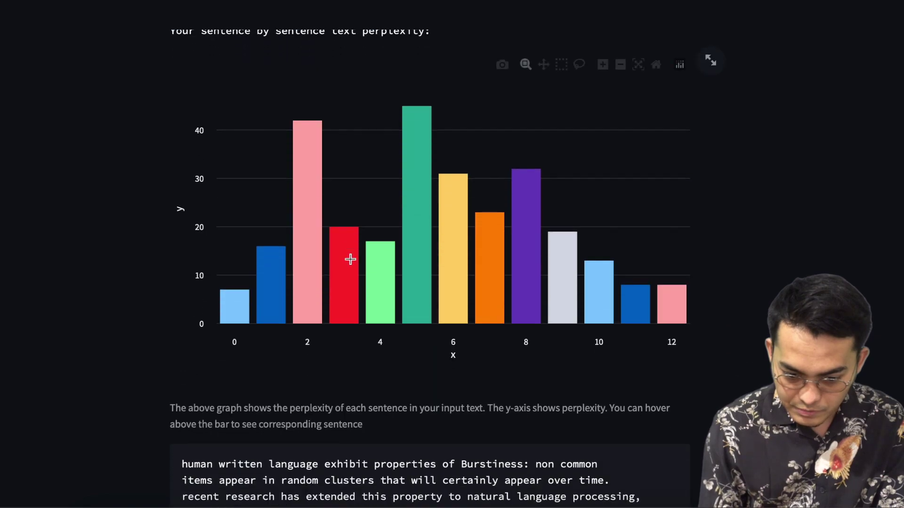
pyautogui.scroll(-5, 351, 262)
pyautogui.scroll(-1, 351, 259)
pyautogui.scroll(-1, 350, 261)
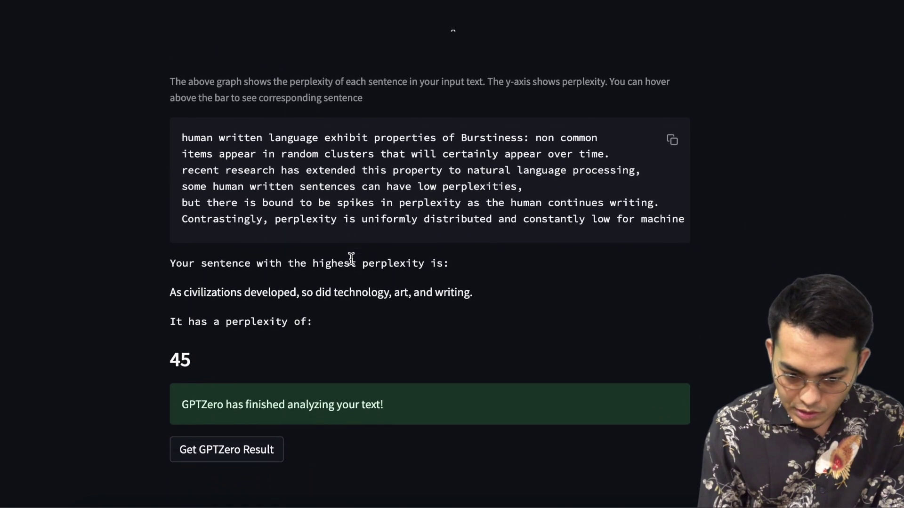
pyautogui.scroll(-1, 348, 265)
pyautogui.scroll(-2, 262, 343)
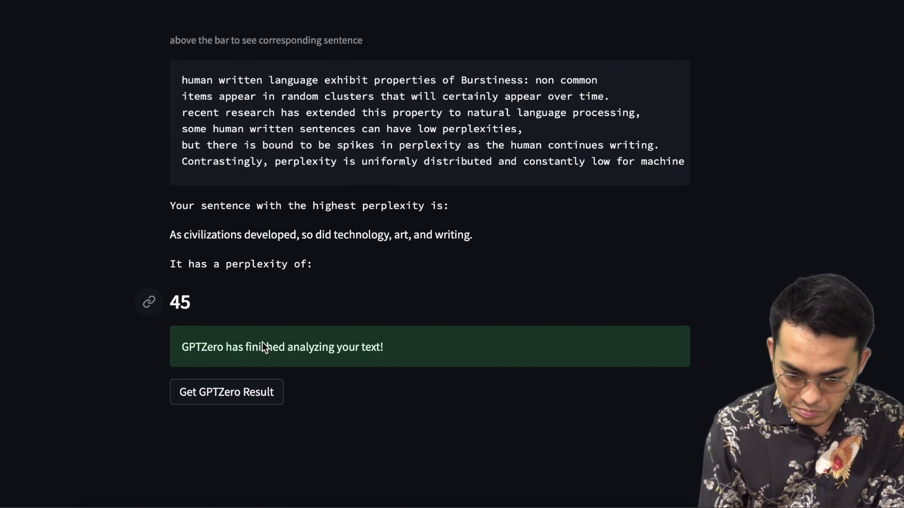
# - Request the overall GPTZero score and verdict for the history passage
pyautogui.click(282, 355)
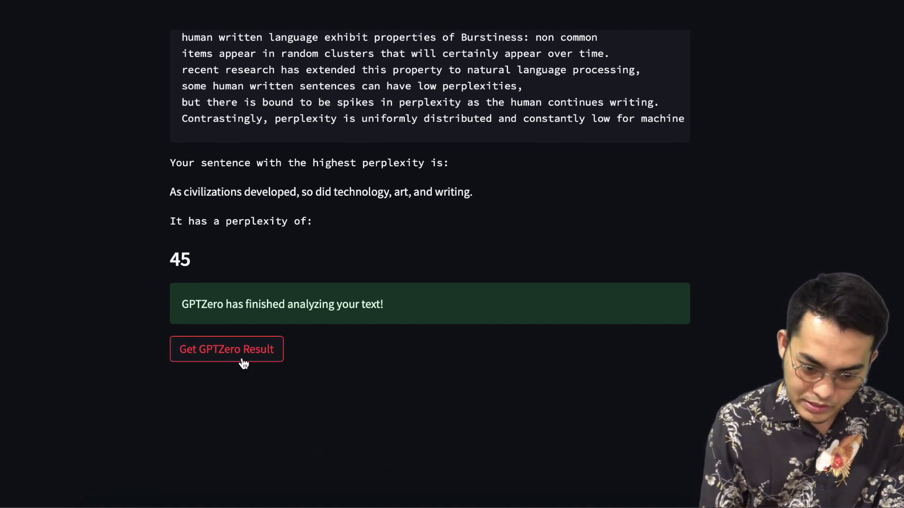
pyautogui.click(243, 363)
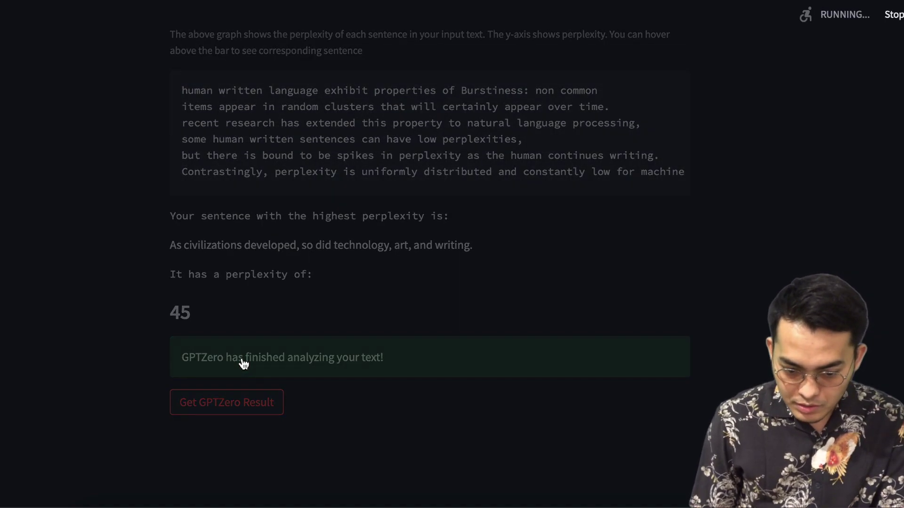
pyautogui.scroll(-2, 244, 363)
pyautogui.scroll(-2, 245, 364)
# - Copy the ChatGPT history passage to the clipboard again
pyautogui.scroll(-3, 245, 362)
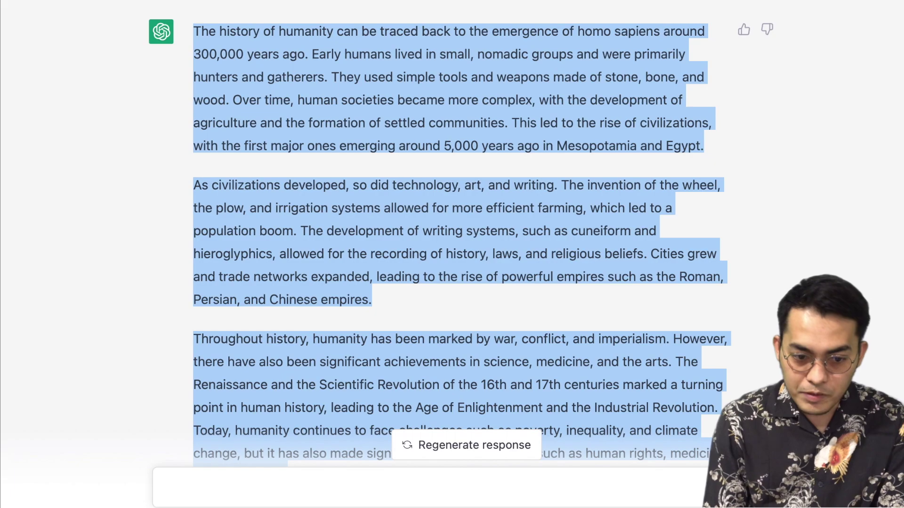
pyautogui.rightClick(287, 103)
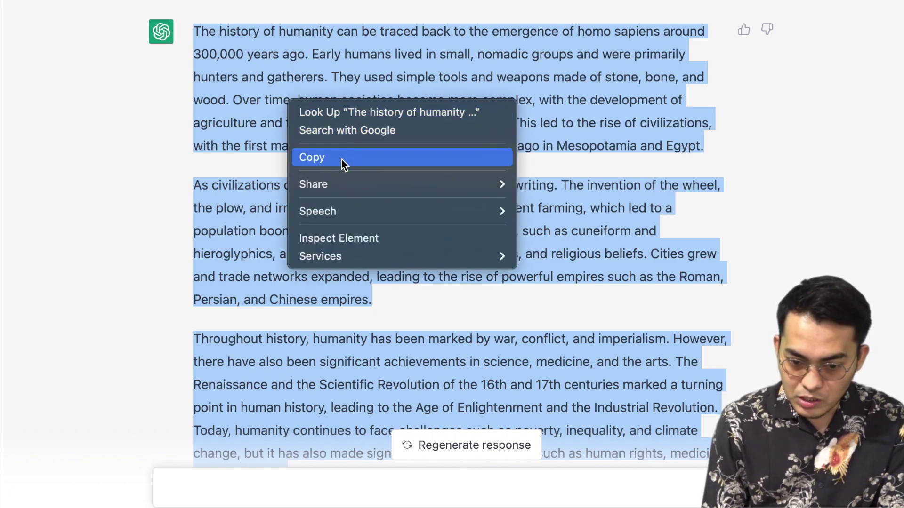
pyautogui.click(341, 158)
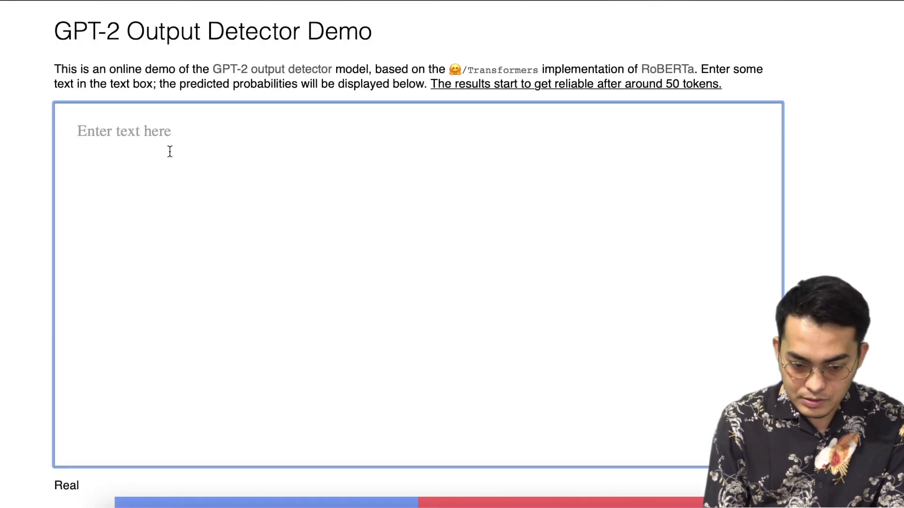
# - Paste the history passage into the GPT-2 Output Detector and read its 99.98% fake rating
pyautogui.hotkey('ctrl', 'v')
pyautogui.scroll(-1, 255, 266)
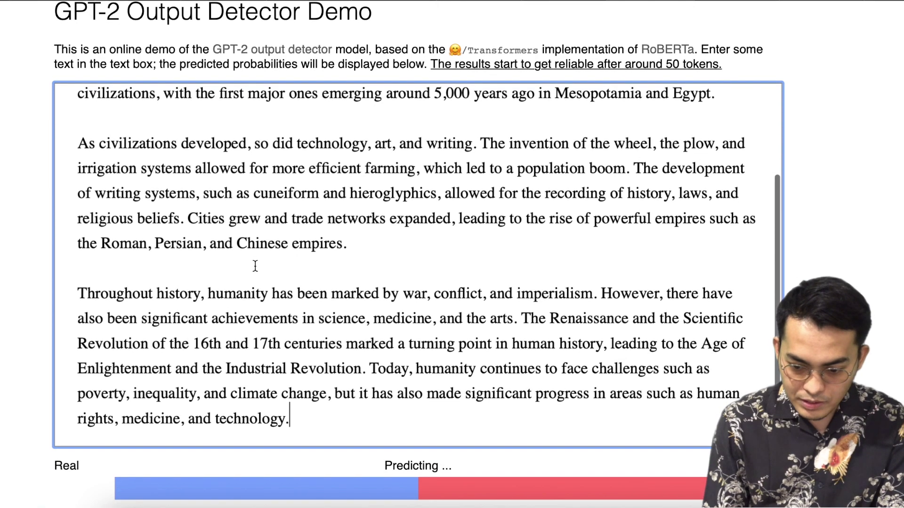
pyautogui.scroll(5, 169, 379)
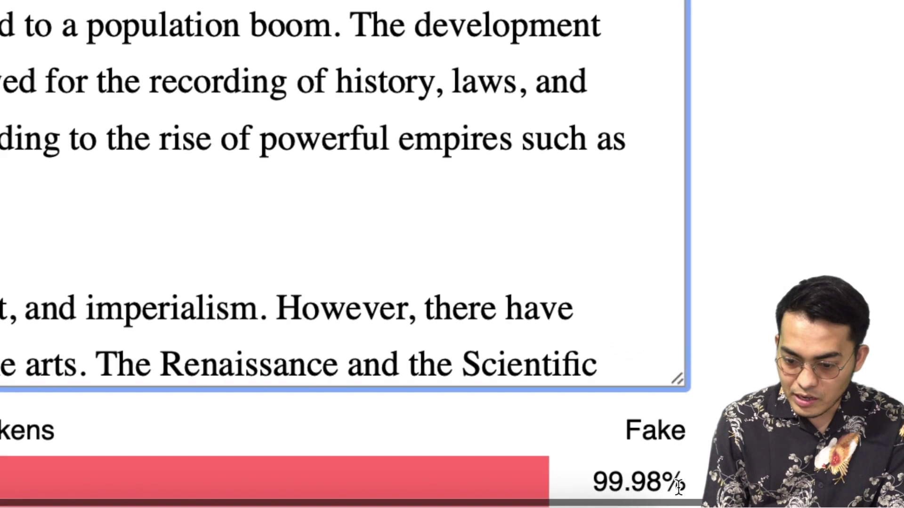
pyautogui.scroll(-1, 668, 459)
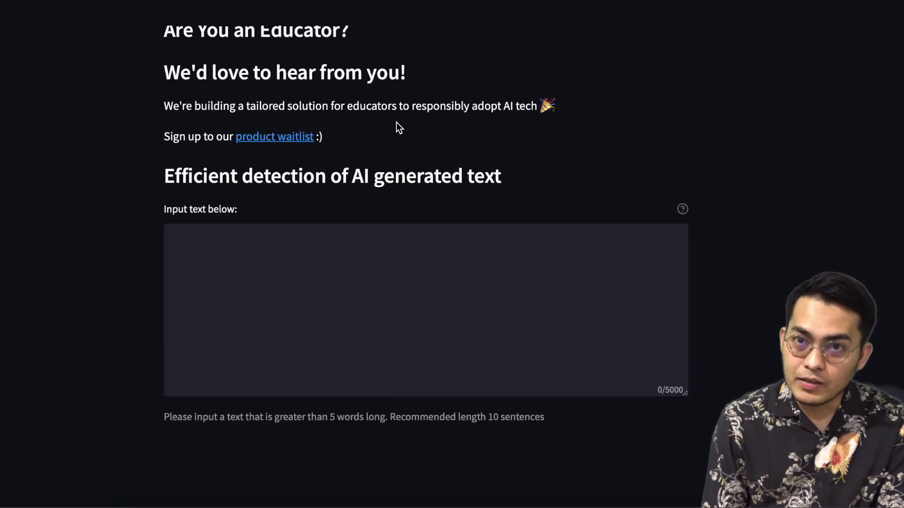
# - Paste the nursing-leadership essay into GPTZero and run the analysis
pyautogui.click(272, 246)
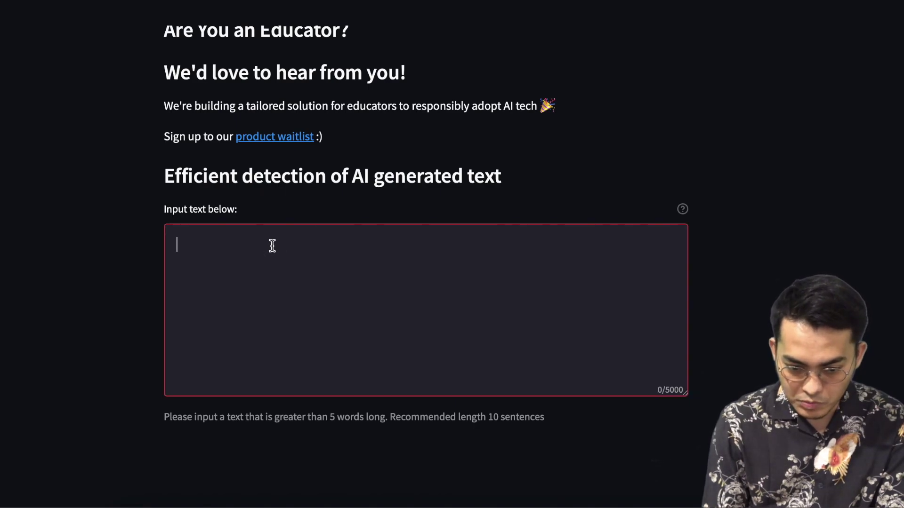
pyautogui.hotkey('ctrl', 'v')
pyautogui.scroll(-2, 135, 325)
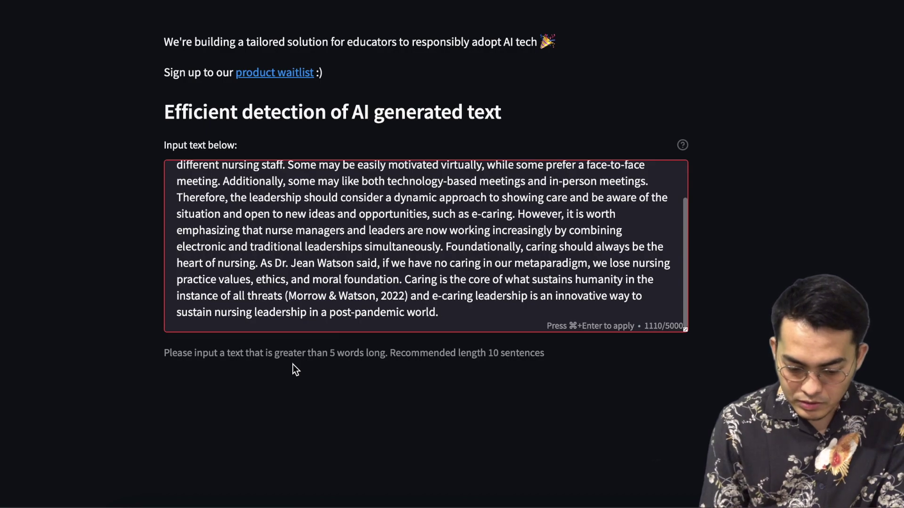
pyautogui.press('super+Return')
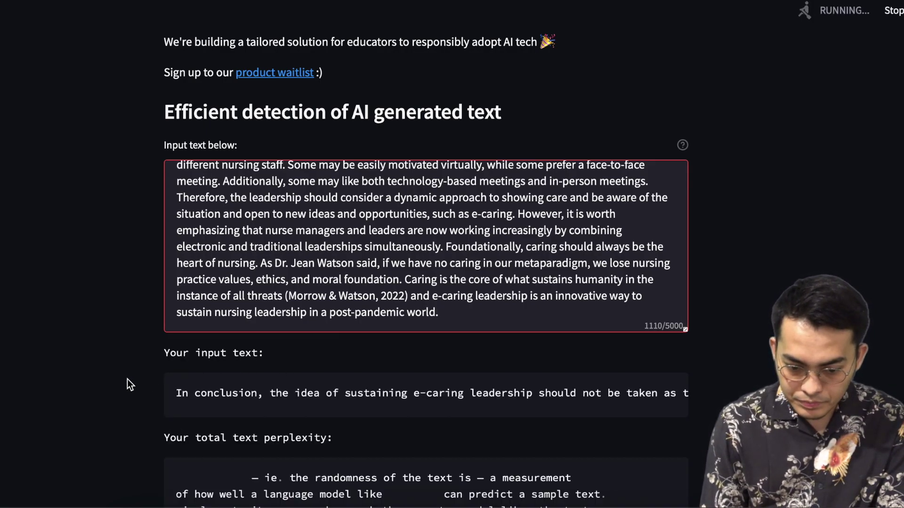
# - Get the final verdict: perplexity 41, score 45.86, likely human generated
pyautogui.scroll(-5, 127, 380)
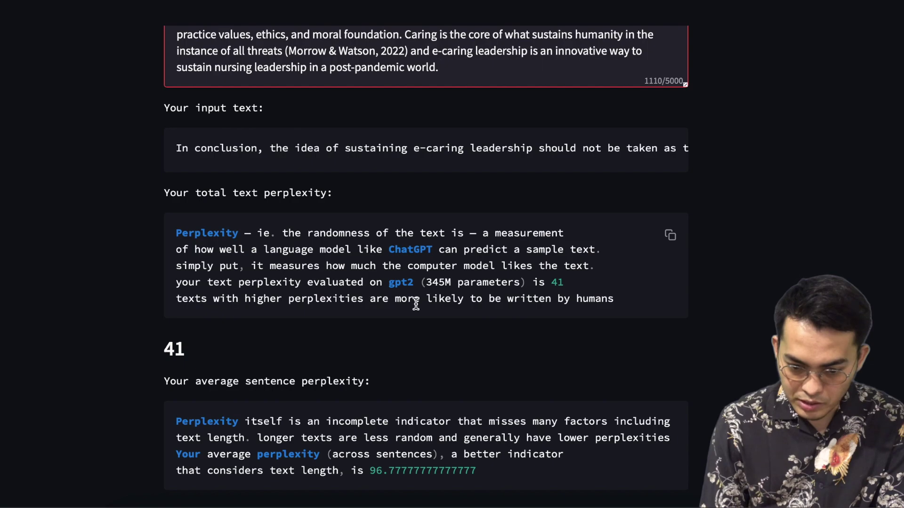
pyautogui.scroll(-4, 167, 352)
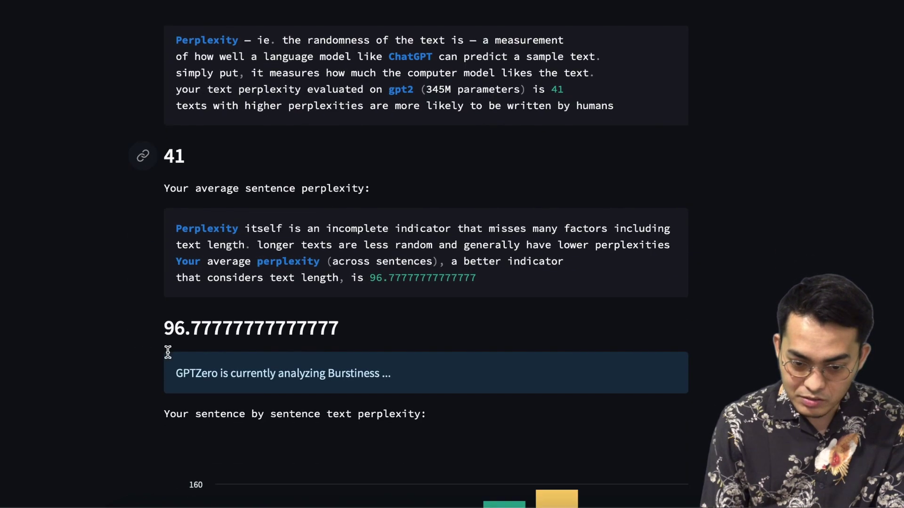
pyautogui.scroll(-2, 167, 352)
pyautogui.scroll(-2, 167, 352)
pyautogui.scroll(-6, 168, 352)
pyautogui.scroll(-5, 168, 352)
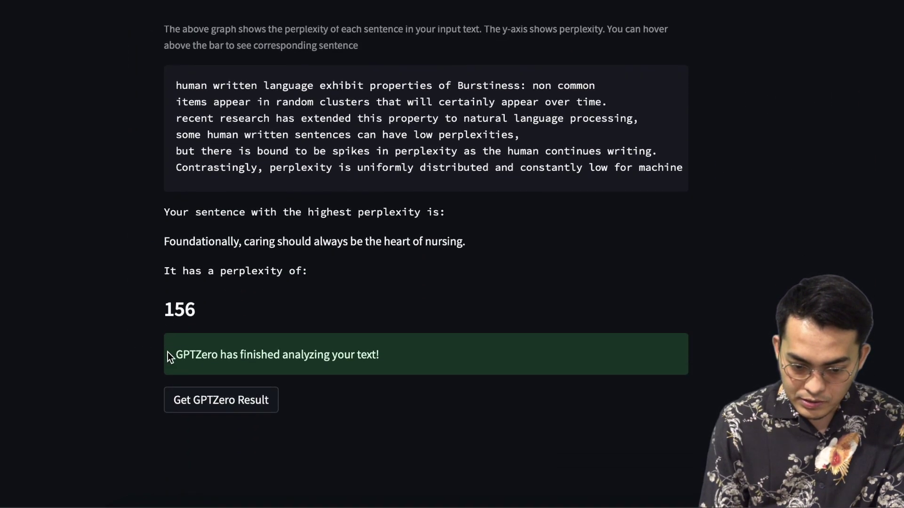
pyautogui.scroll(-1, 168, 355)
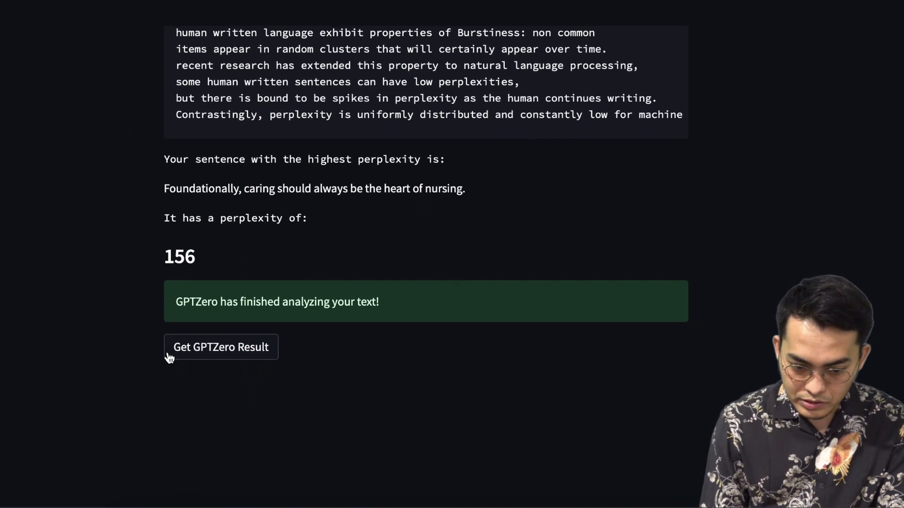
pyautogui.click(248, 356)
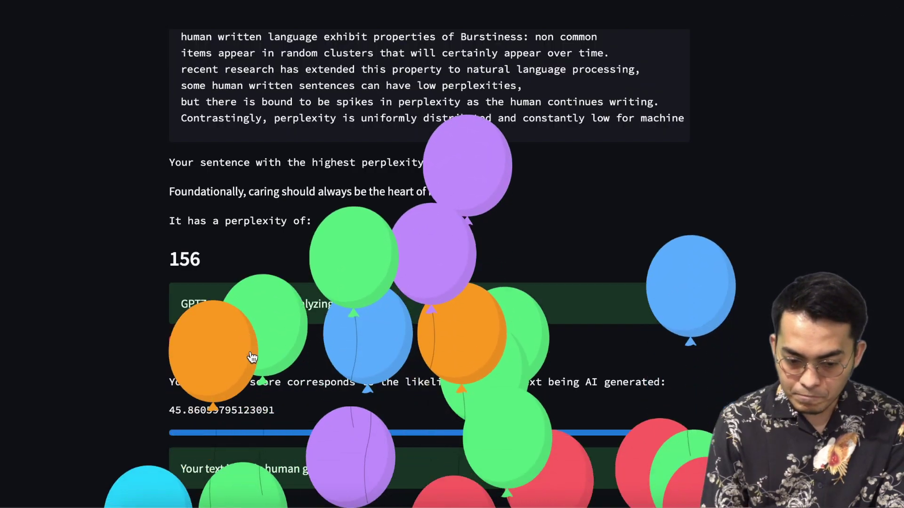
pyautogui.scroll(-1, 245, 351)
pyautogui.scroll(-2, 230, 336)
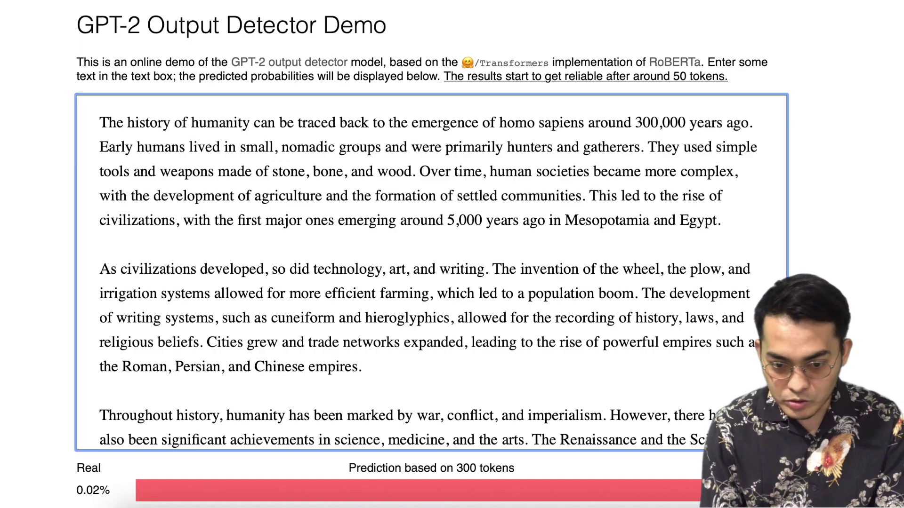
# - Paste the nursing essay over the detector's history text and read its 99.98% real rating
pyautogui.moveTo(109, 119); pyautogui.dragTo(367, 448)
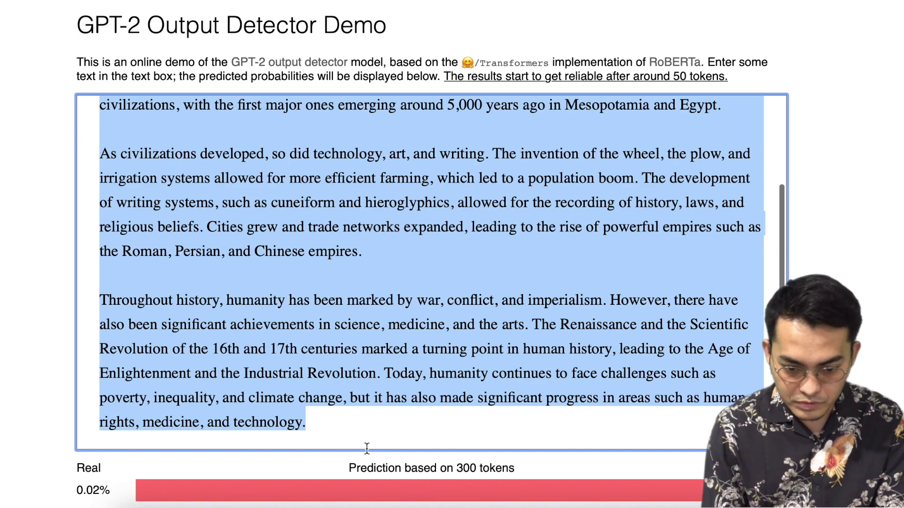
pyautogui.hotkey('ctrl', 'v')
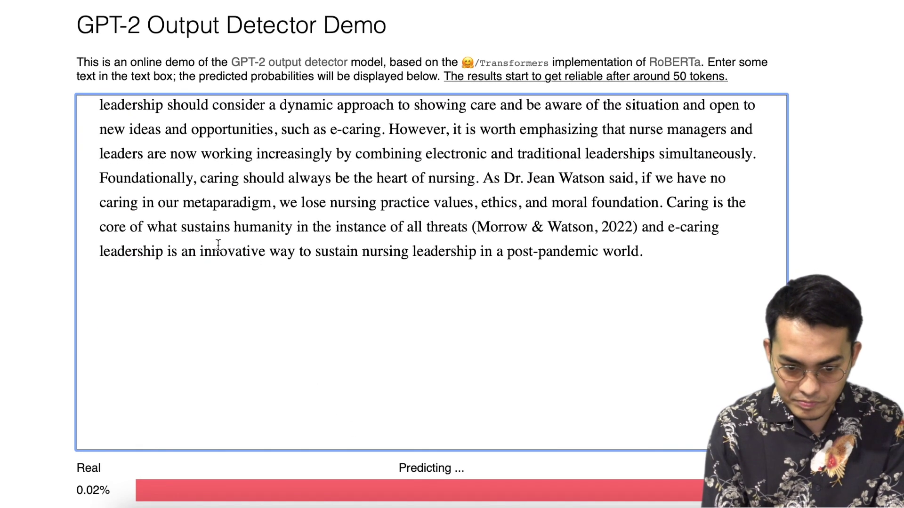
pyautogui.scroll(-1, 216, 217)
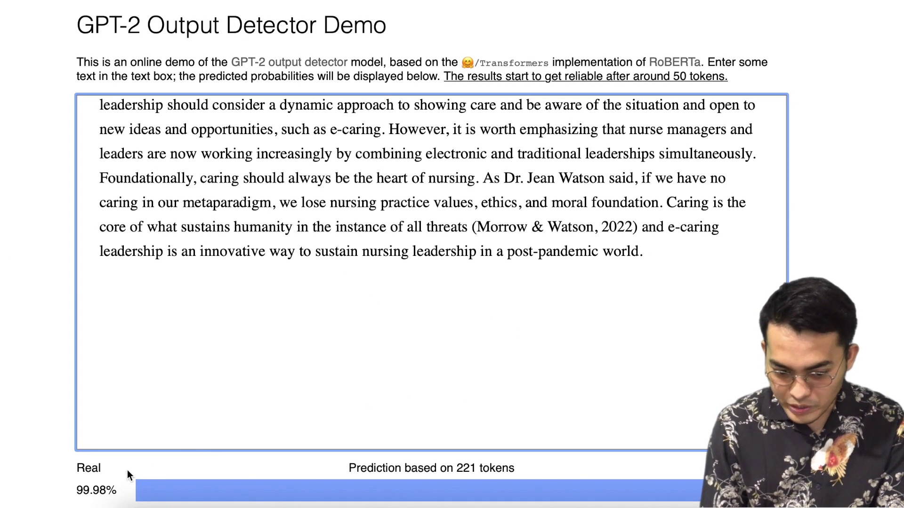
pyautogui.scroll(5, 82, 490)
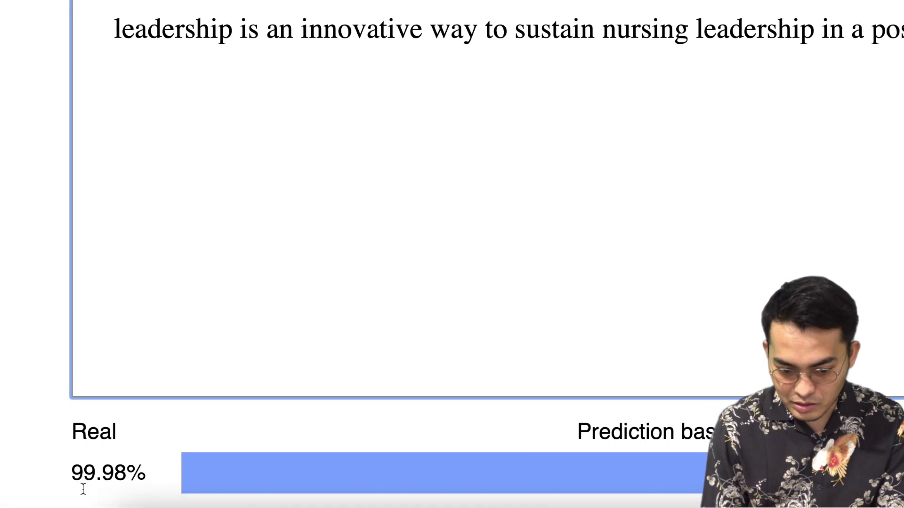
pyautogui.hscroll(5, 520, 409)
pyautogui.hscroll(8, 519, 410)
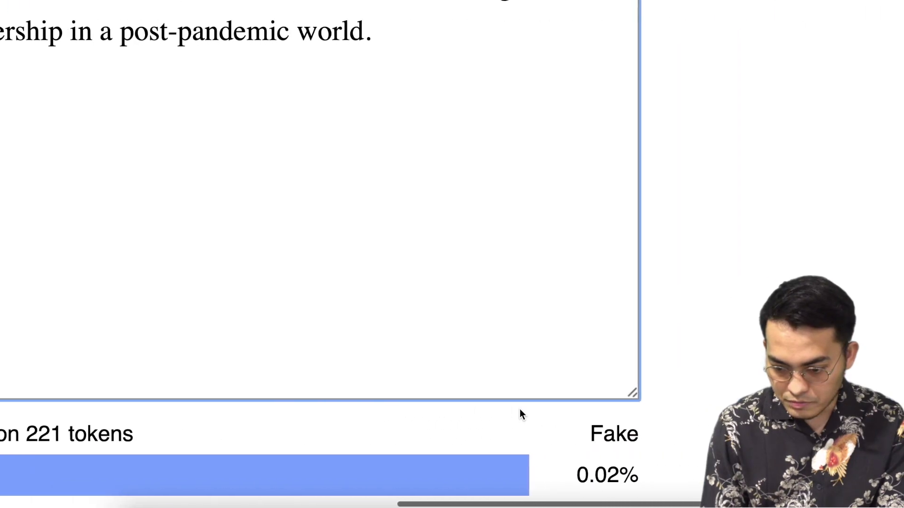
pyautogui.hscroll(1, 519, 410)
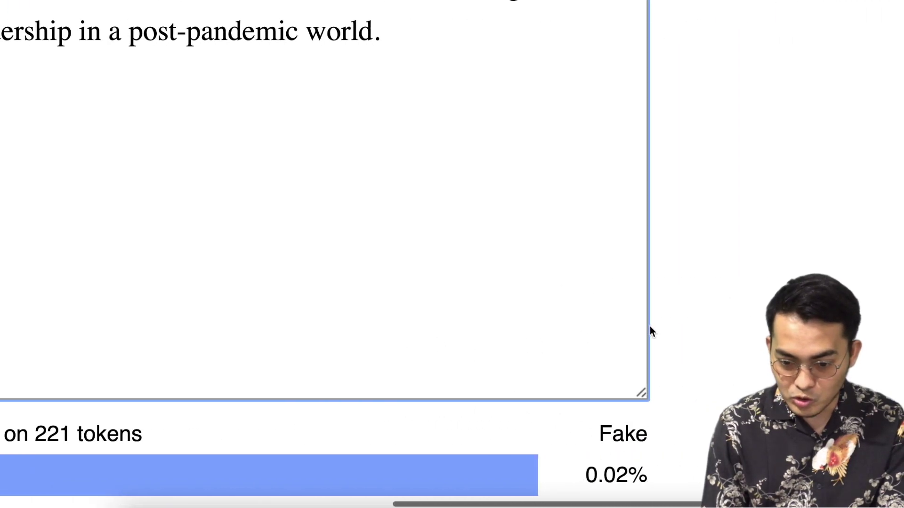
pyautogui.hscroll(-1, 756, 293)
pyautogui.hscroll(-2, 452, 236)
pyautogui.hscroll(-1, 452, 235)
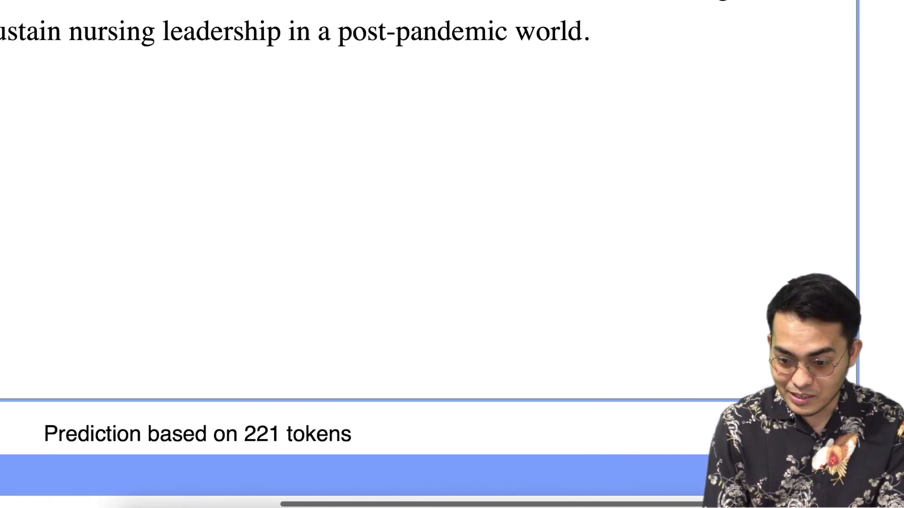
pyautogui.scroll(-5, 452, 235)
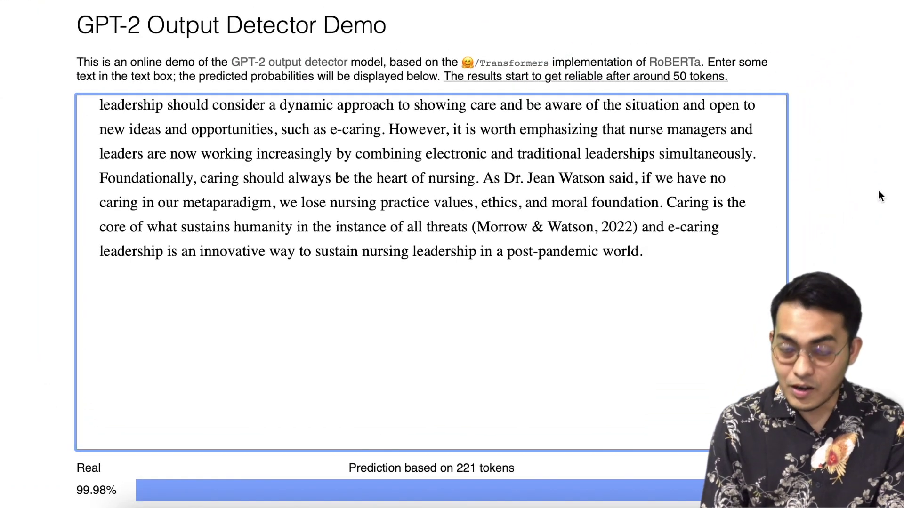